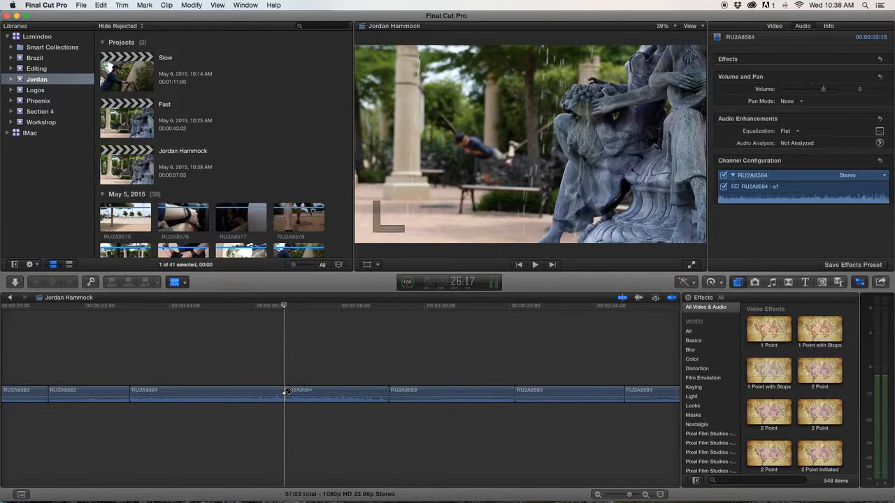
# Step: Blade the RU2A8584 clip at two more points before the playhead, isolating a short section
pyautogui.click(208, 394)
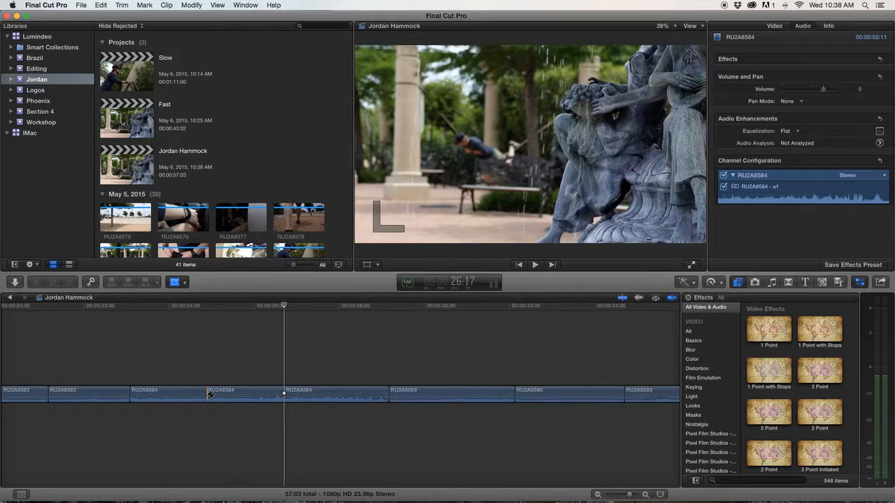
pyautogui.click(183, 393)
# Step: Try deleting the short isolated section and another cut section of RU2A8584 from the timeline
pyautogui.press('a')
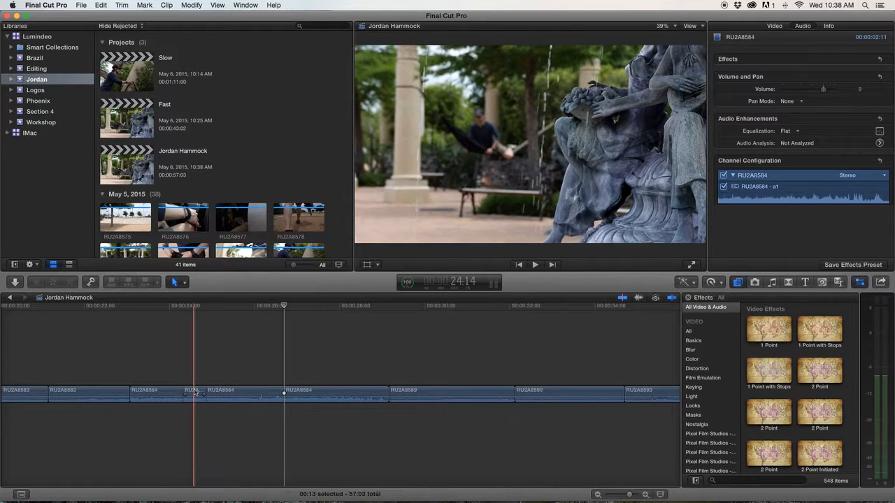
pyautogui.press('Delete')
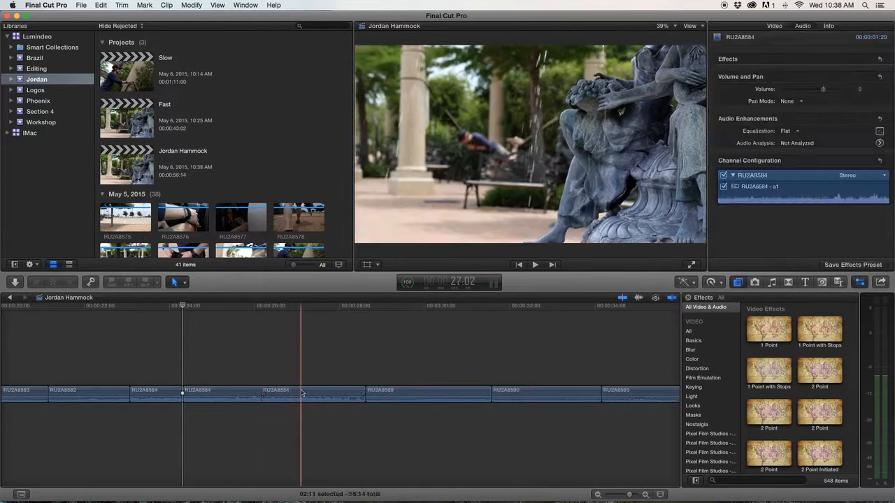
pyautogui.press('Delete')
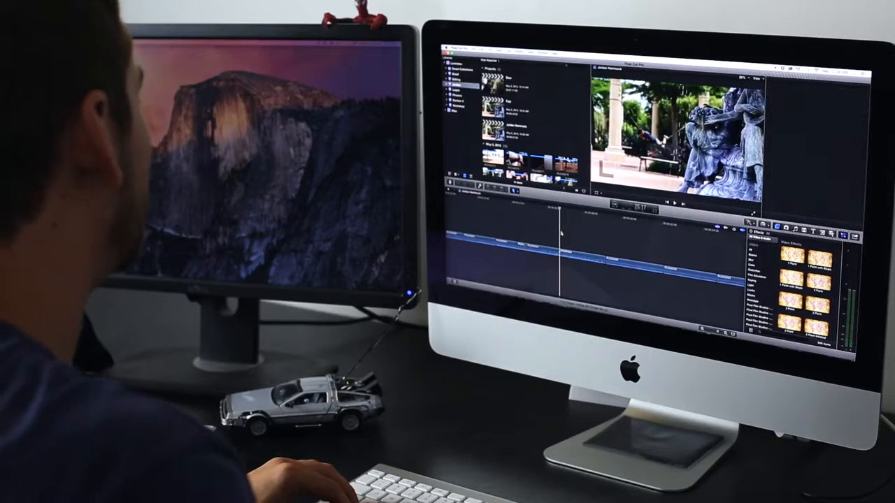
pyautogui.press('super+4')
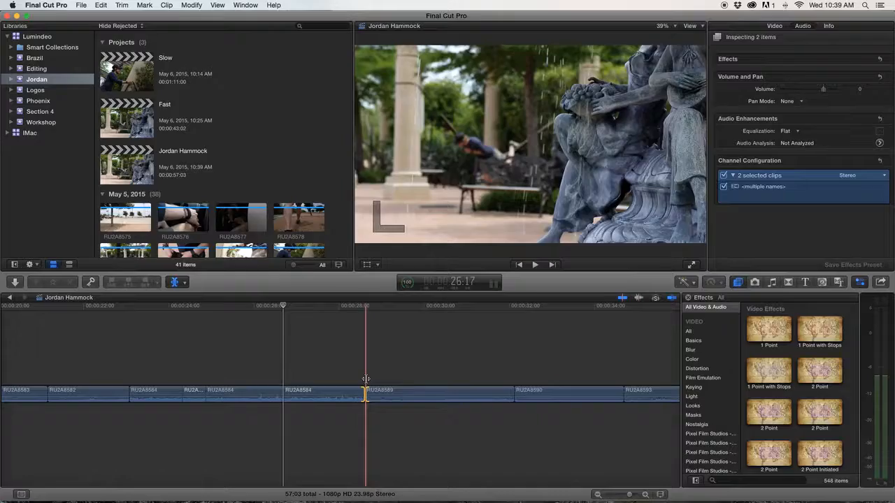
# Step: Roll the edit point between clips RU2A8584 and RU2A8589 earlier with the Trim tool, to about 28:15
pyautogui.click(185, 282)
pyautogui.click(347, 361)
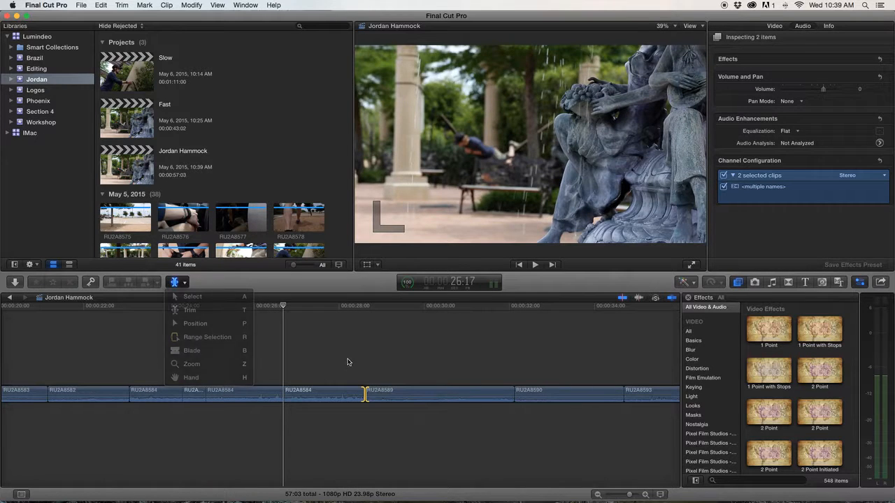
pyautogui.moveTo(364, 393); pyautogui.dragTo(396, 394)
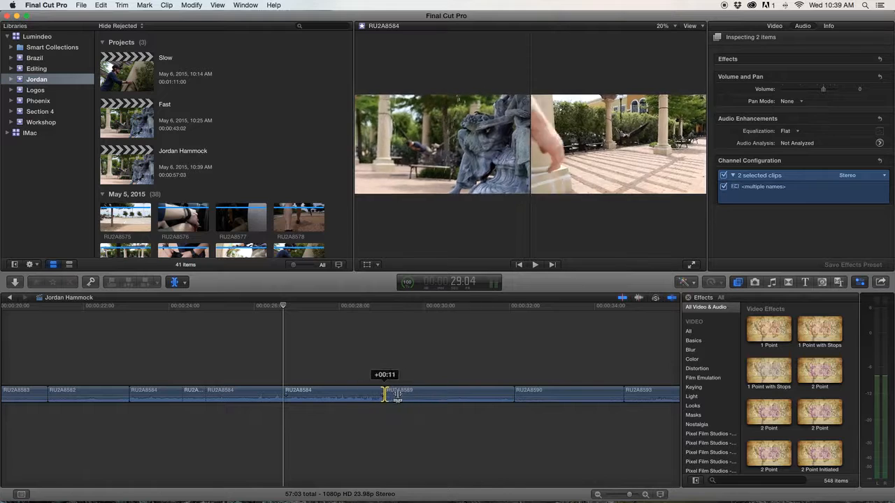
pyautogui.moveTo(359, 397); pyautogui.dragTo(358, 396)
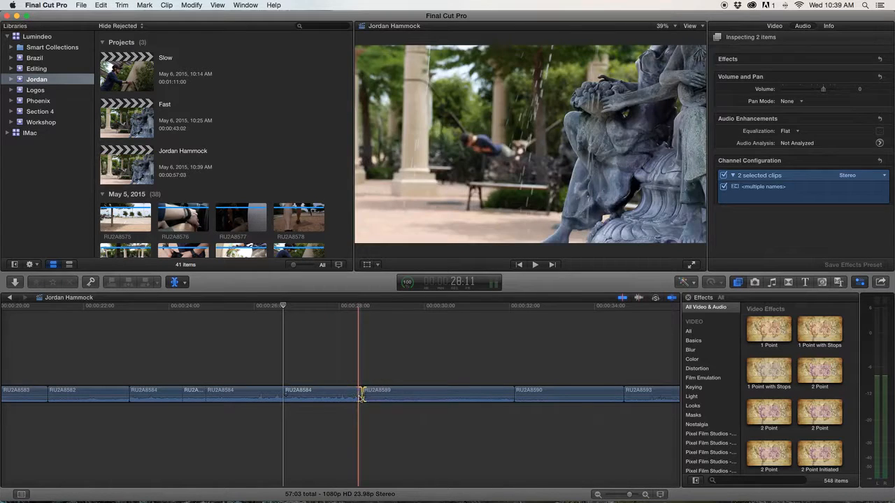
pyautogui.click(361, 397)
pyautogui.hotkey('shift', 'z')
pyautogui.press('a')
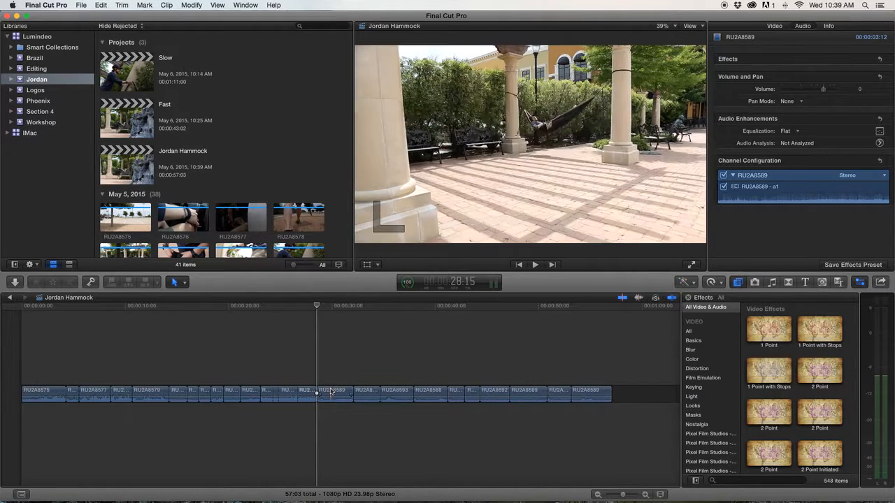
pyautogui.moveTo(333, 382); pyautogui.dragTo(299, 333)
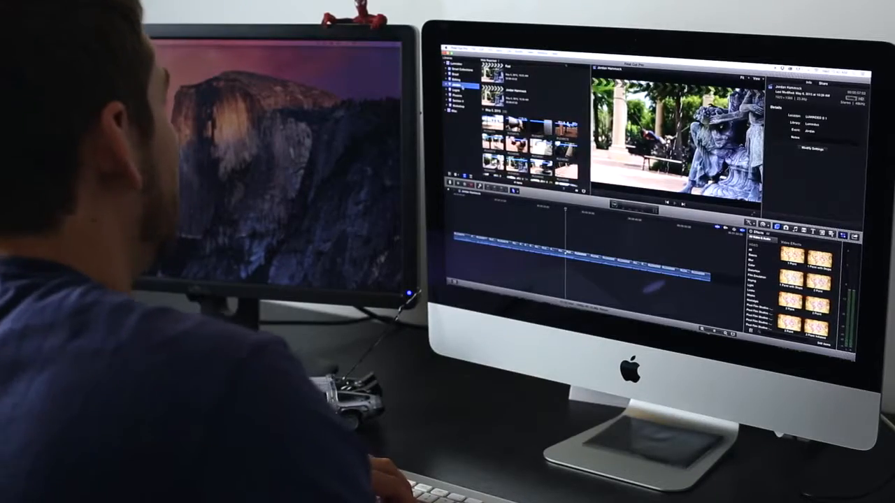
# Step: Create a new project named Audio Test in the current event
pyautogui.press('super+n')
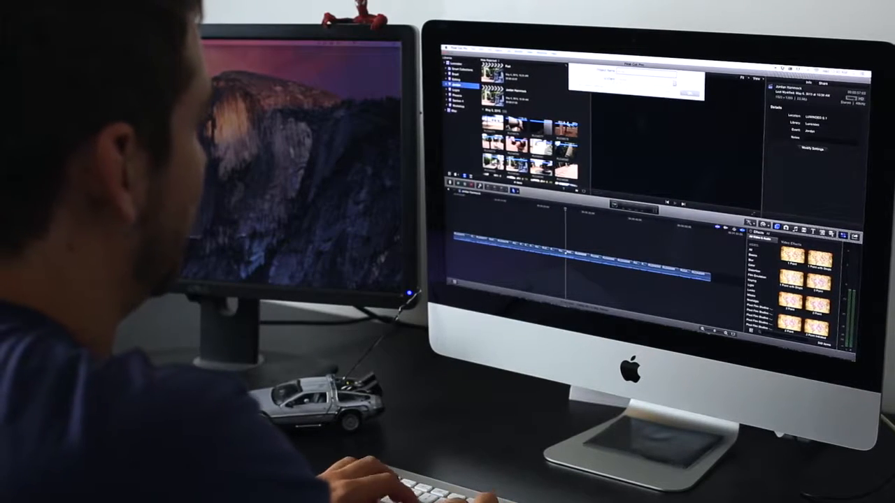
pyautogui.press('Escape')
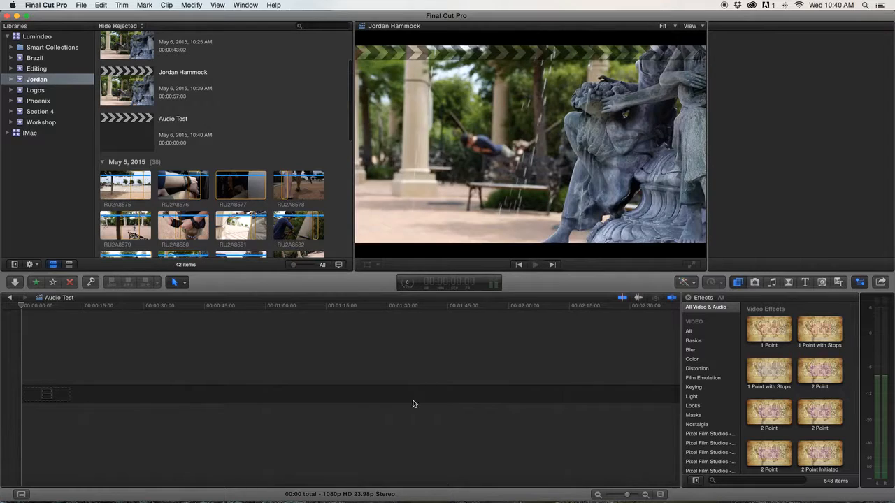
# Step: Play through browser clip RU2A8584 and place its section with the hammock action at the start of the empty Audio Test timeline
pyautogui.click(311, 397)
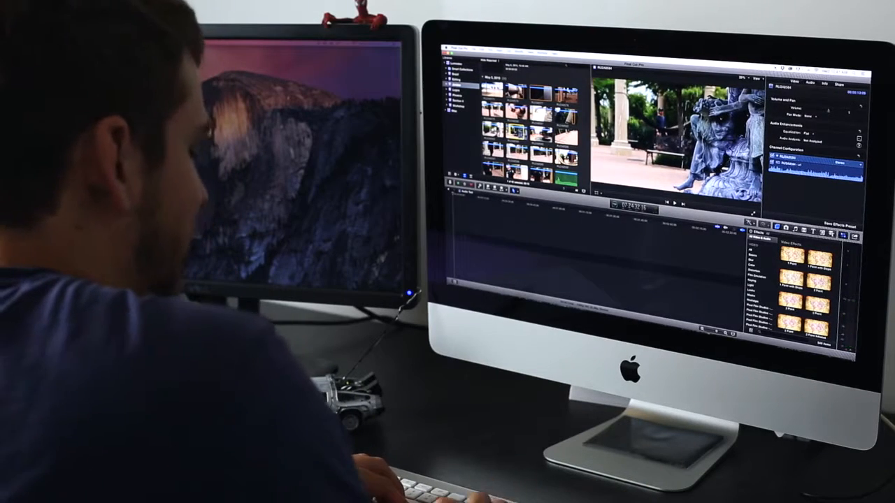
pyautogui.press('space')
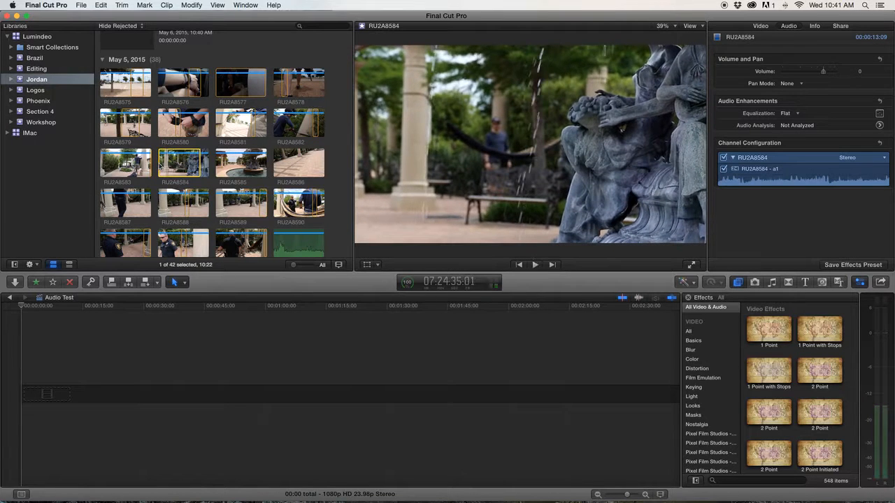
pyautogui.press('space')
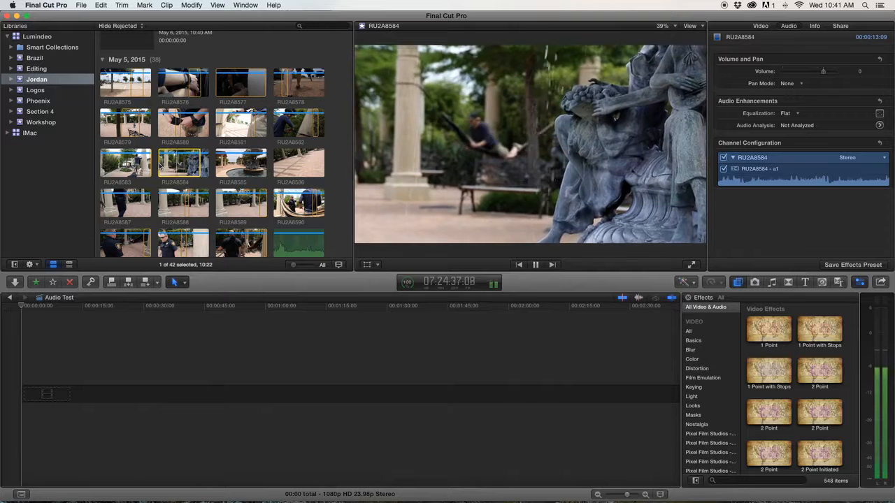
pyautogui.press('space')
pyautogui.moveTo(162, 167); pyautogui.dragTo(48, 381)
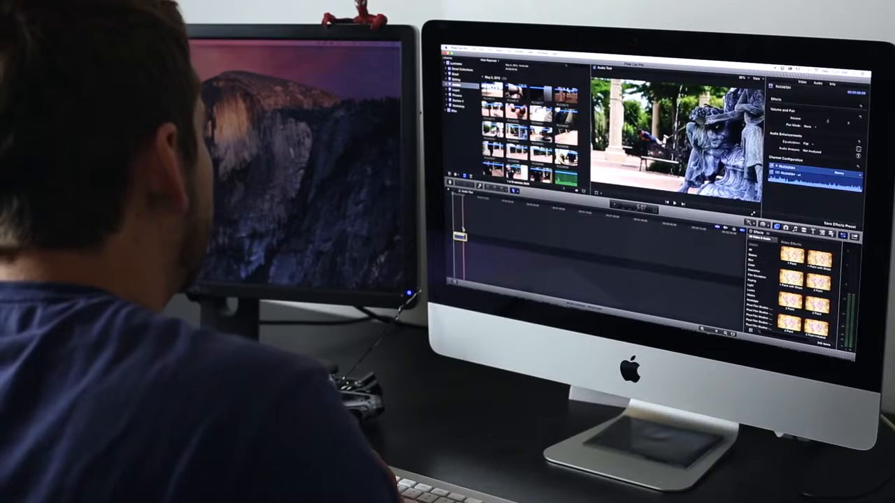
pyautogui.hotkey('shift', 'z')
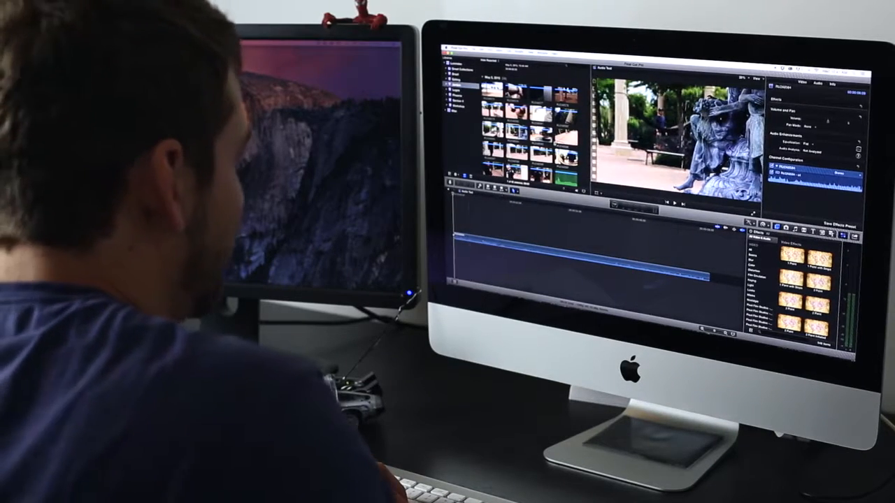
# Step: Audition audio clip STE-010, expand the browser waveforms to 5 s, and select the clip's final 19.92 s
pyautogui.scroll(-5, 556, 144)
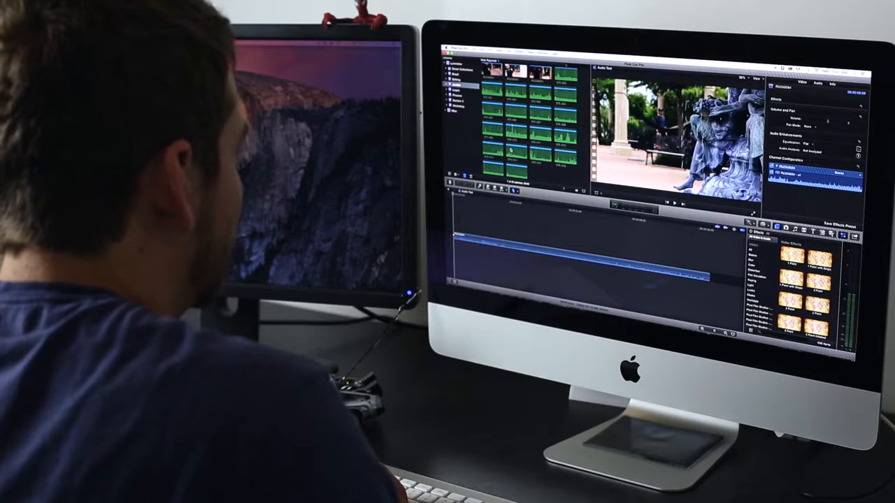
pyautogui.click(508, 149)
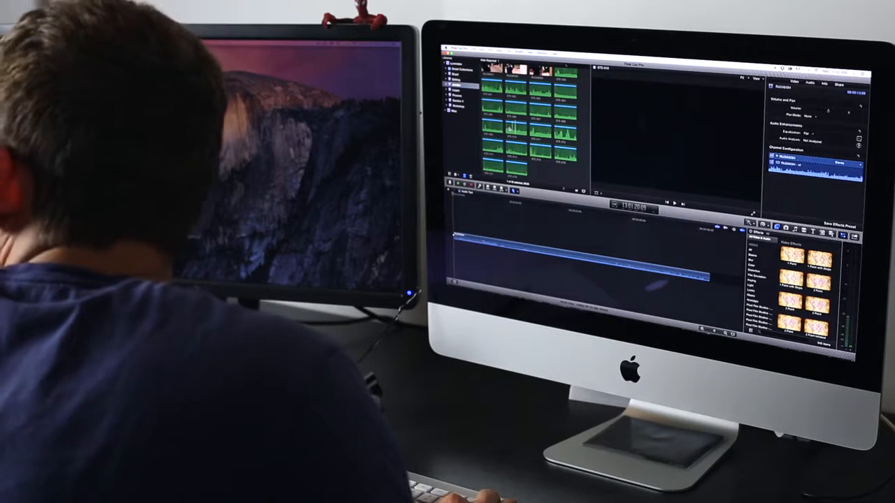
pyautogui.press('space')
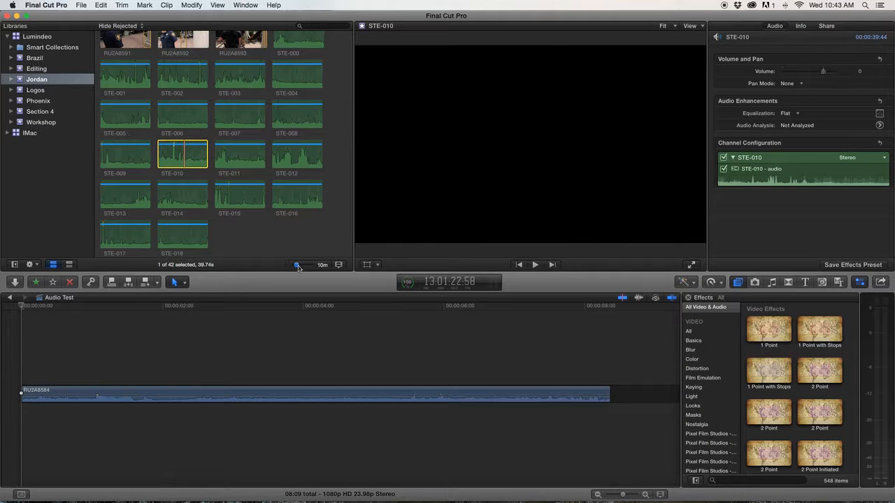
pyautogui.moveTo(305, 266); pyautogui.dragTo(309, 267)
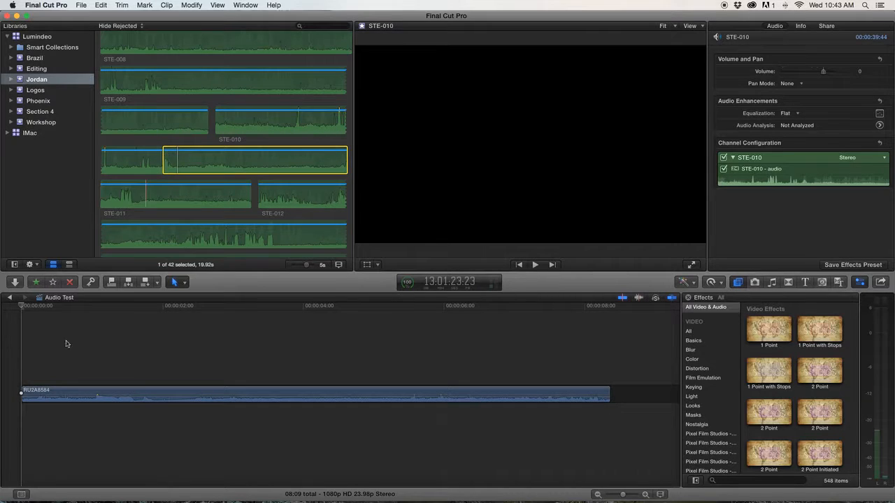
# Step: Find the matching sound at 1:01 in the video clip and connect the selected STE-010 section beneath it there
pyautogui.click(23, 392)
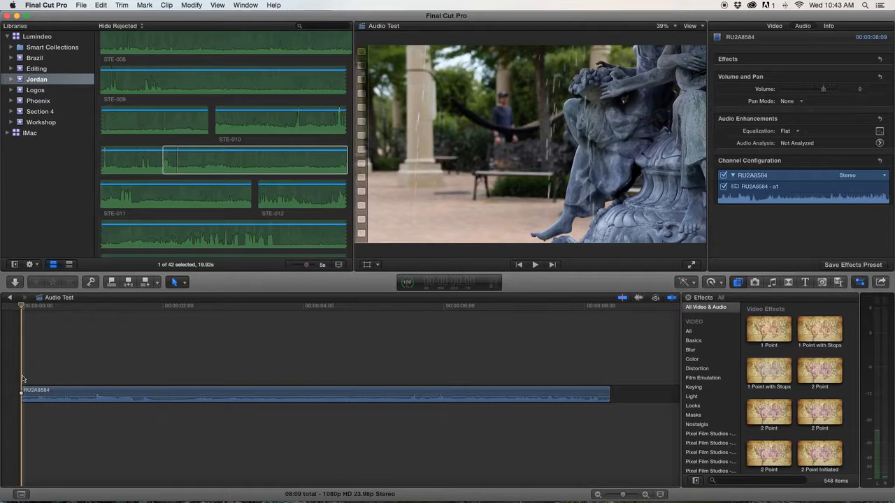
pyautogui.press('space')
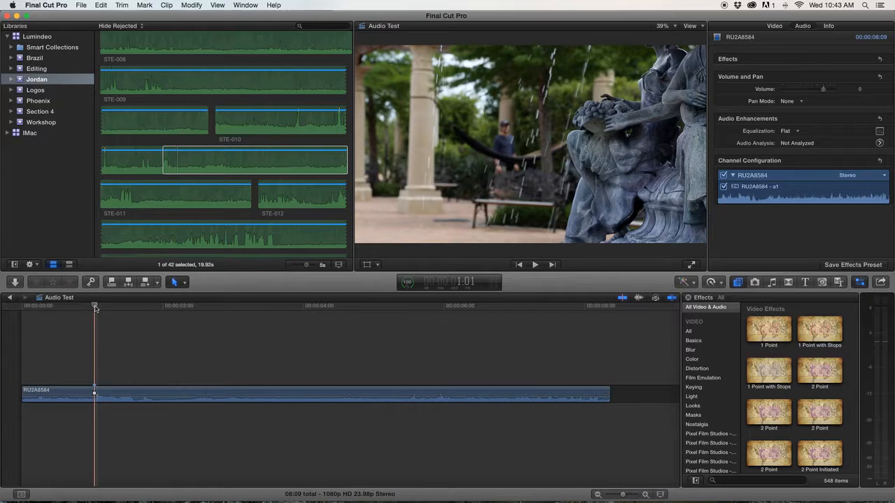
pyautogui.moveTo(191, 166); pyautogui.dragTo(94, 419)
pyautogui.press('space')
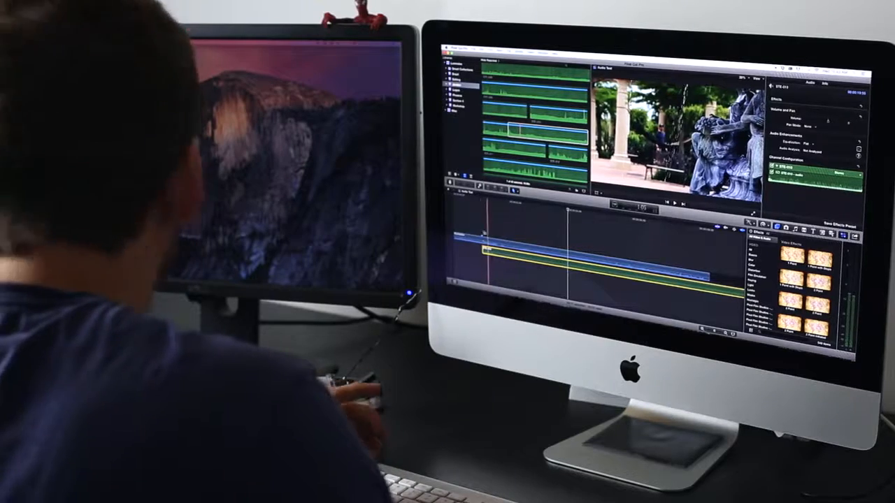
# Step: Trim the start of RU2A8584 to the beginning of STE-010, disable its camera audio, and play the result
pyautogui.moveTo(454, 236); pyautogui.dragTo(504, 244)
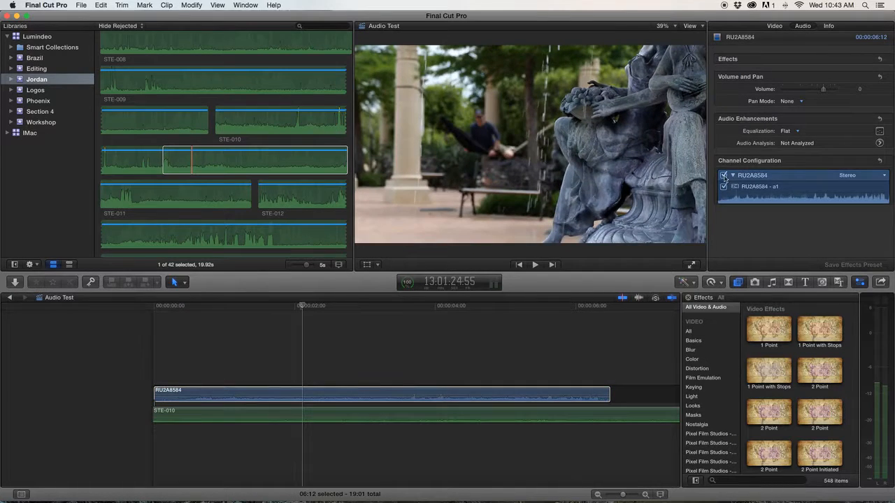
pyautogui.click(723, 175)
pyautogui.press('Home')
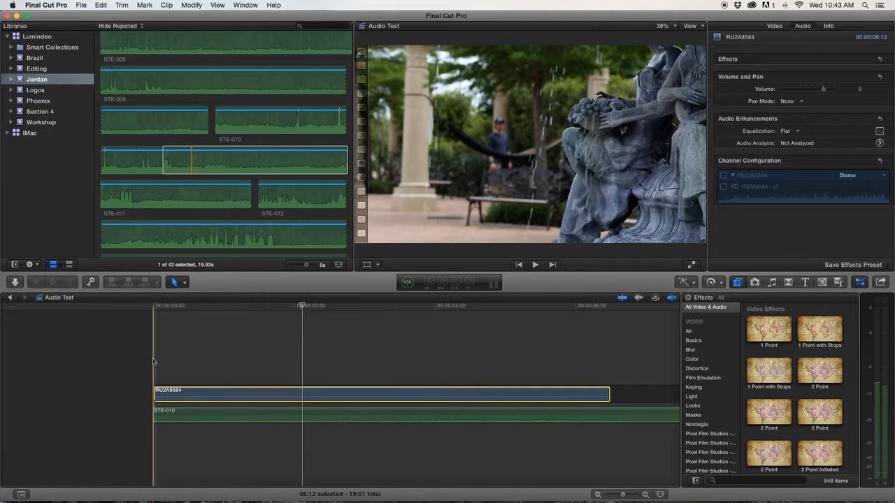
pyautogui.press('space')
pyautogui.hscroll(5, 280, 385)
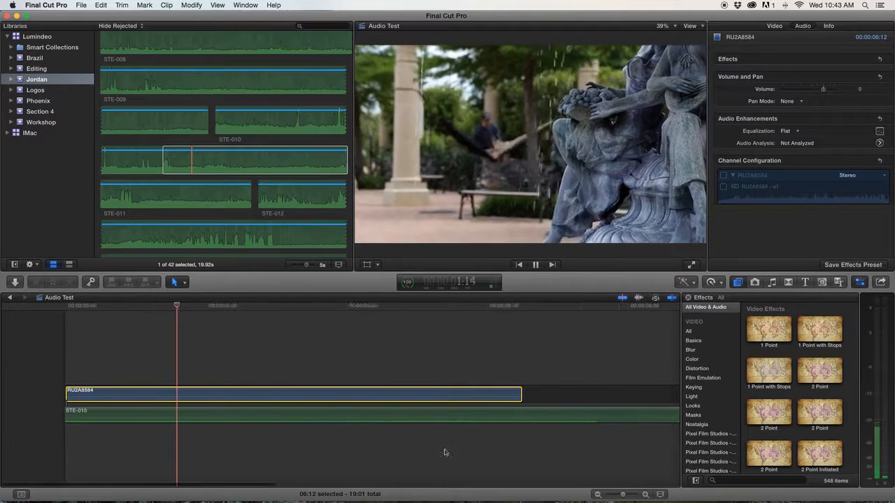
# Step: Extend the end of RU2A8584 to a length of 11:08 and trim STE-010 to the same end point
pyautogui.moveTo(397, 395); pyautogui.dragTo(593, 394)
pyautogui.click(406, 347)
pyautogui.hotkey('shift', 'z')
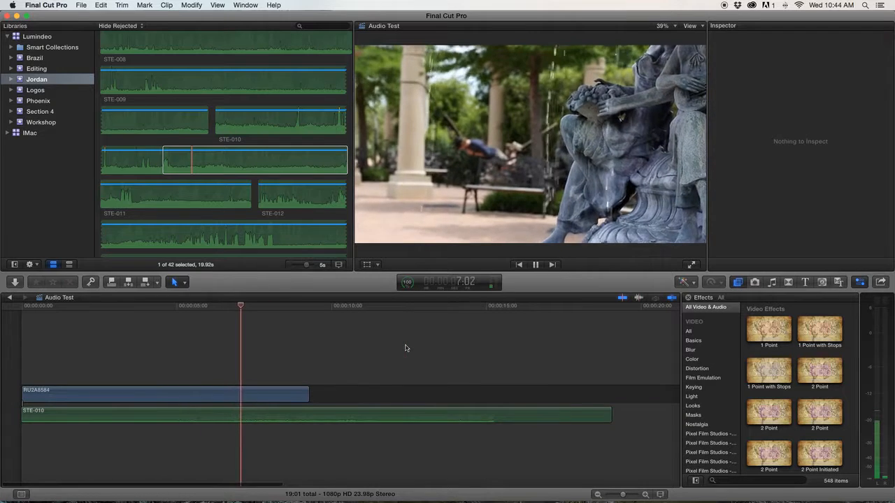
pyautogui.moveTo(308, 391); pyautogui.dragTo(371, 412)
pyautogui.press('space')
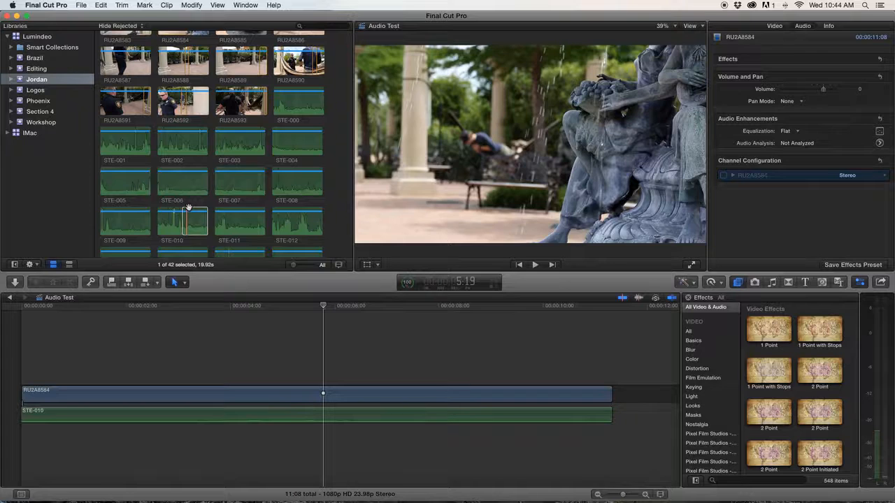
pyautogui.click(188, 208)
pyautogui.click(272, 299)
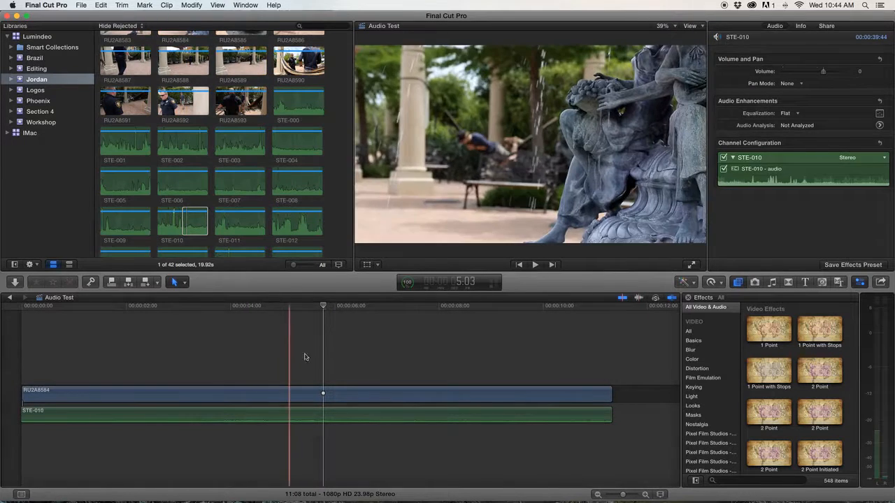
pyautogui.click(280, 358)
pyautogui.click(187, 222)
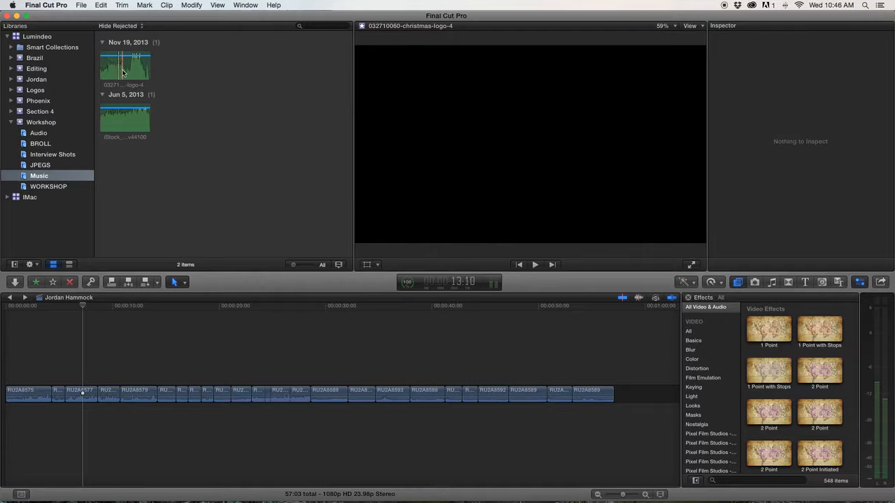
# Step: Connect two copies of the 032710060-christmas-logo-4 music in sequence beneath the hammock project's clips, trimming the first copy to 27:10
pyautogui.click(116, 72)
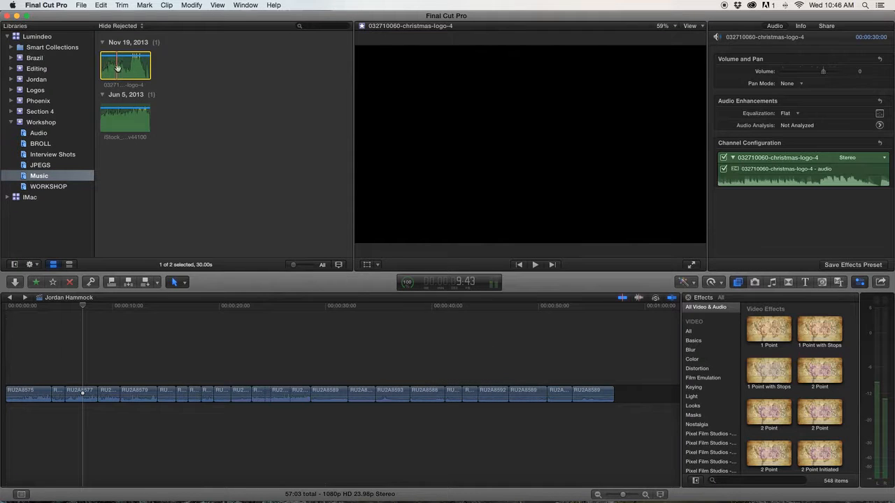
pyautogui.moveTo(114, 255); pyautogui.dragTo(7, 444)
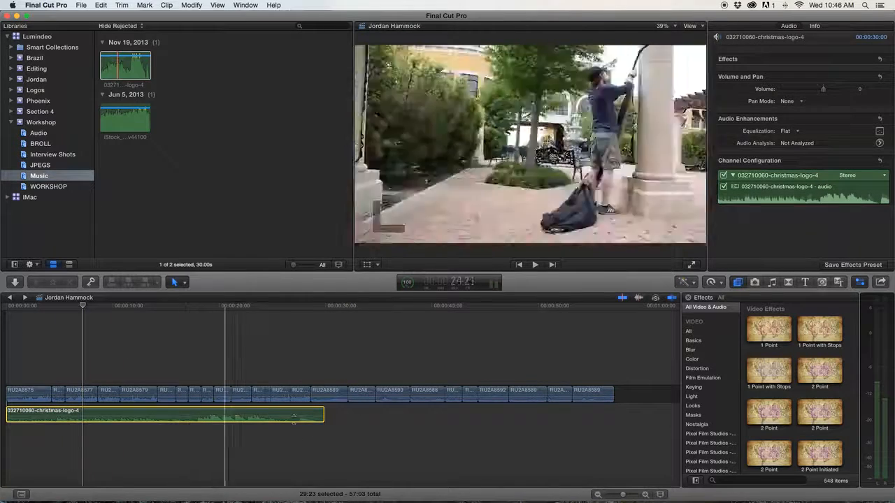
pyautogui.moveTo(115, 64); pyautogui.dragTo(299, 447)
pyautogui.moveTo(322, 411); pyautogui.dragTo(294, 411)
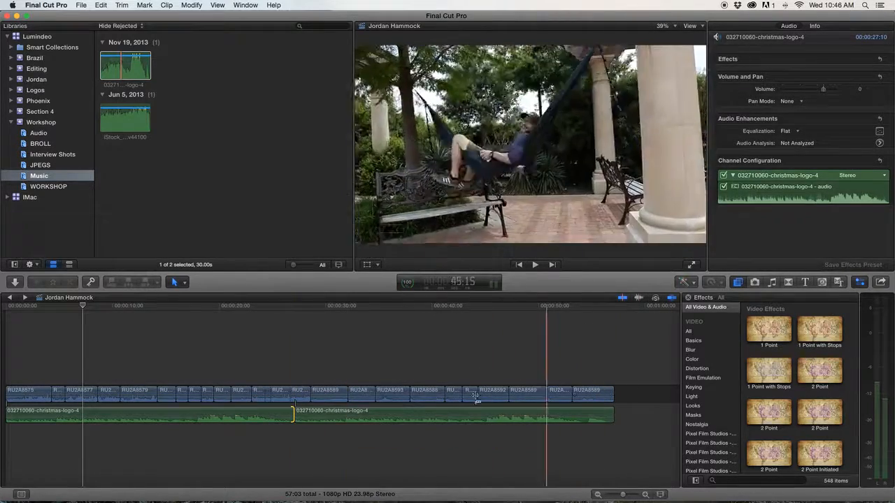
pyautogui.hscroll(-2, 29, 370)
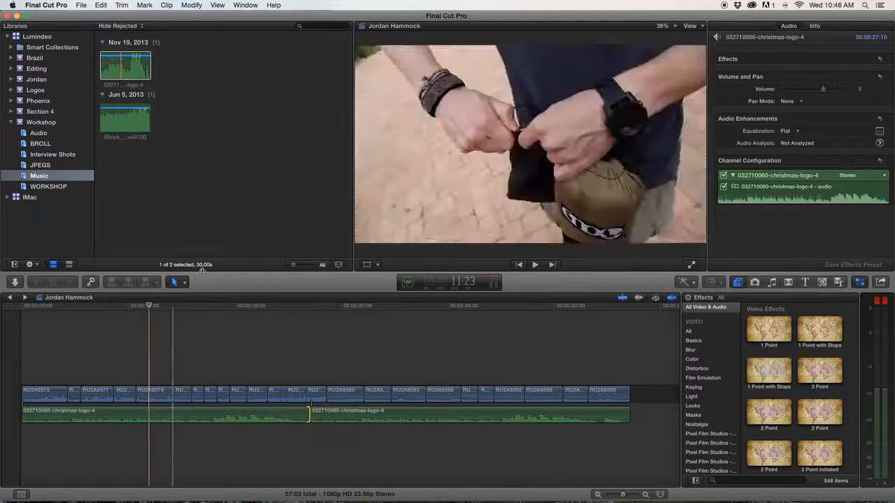
# Step: Start a Master File export of the hammock project and set its video codec to H.264
pyautogui.click(82, 6)
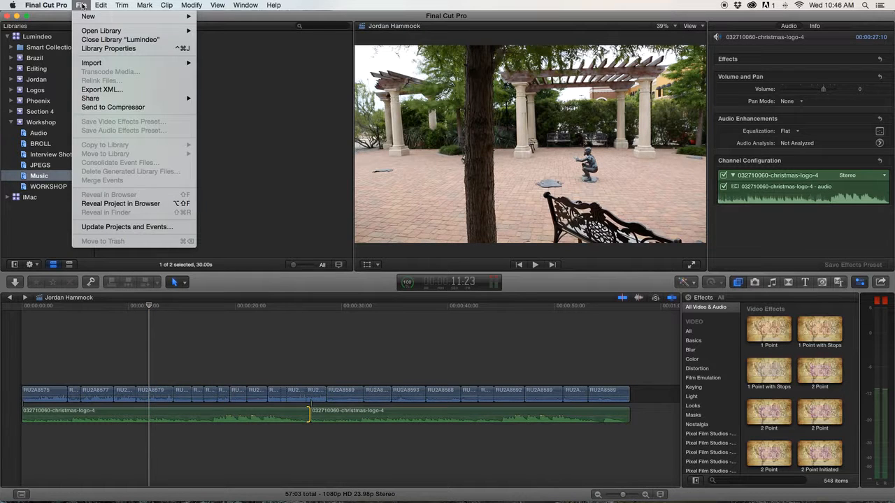
pyautogui.moveTo(105, 98)
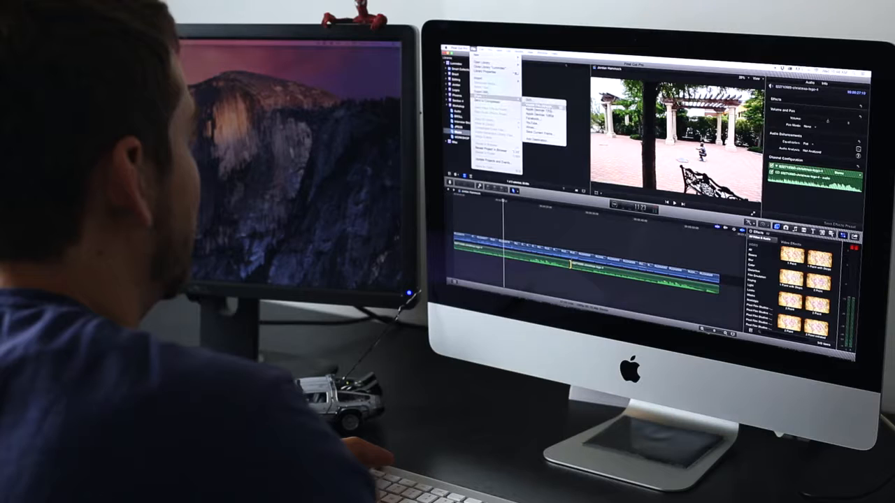
pyautogui.click(544, 104)
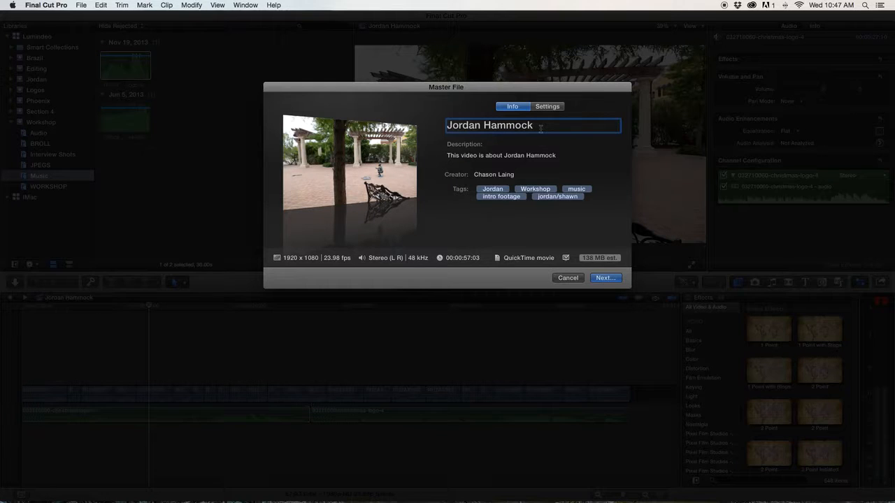
pyautogui.click(549, 107)
pyautogui.click(557, 161)
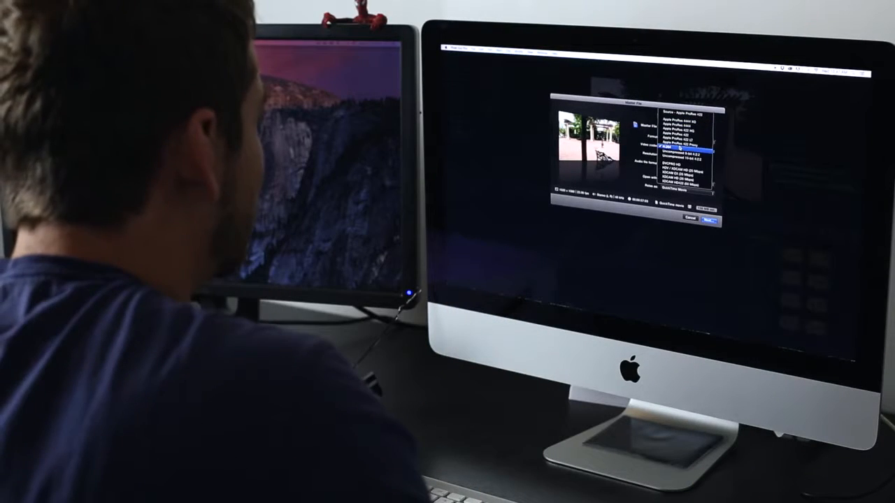
pyautogui.click(679, 147)
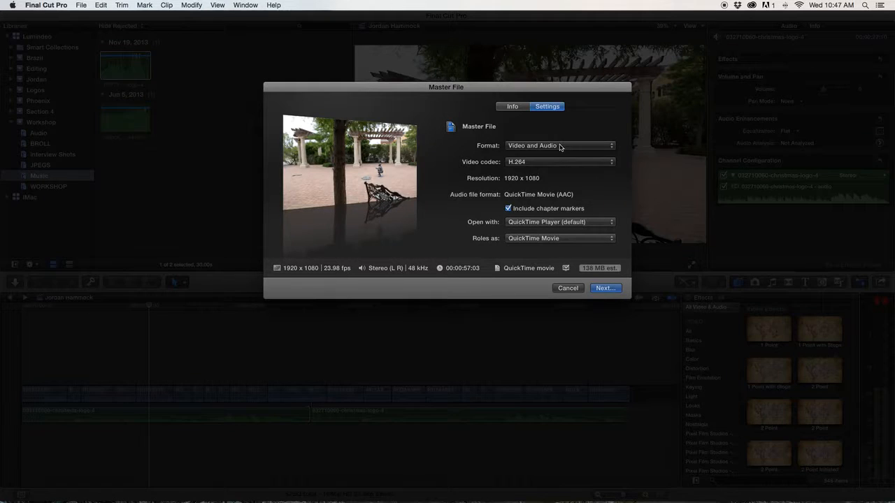
# Step: Keep the export format at Video and Audio and save the master file to the Desktop under the project's name
pyautogui.click(559, 147)
pyautogui.click(564, 147)
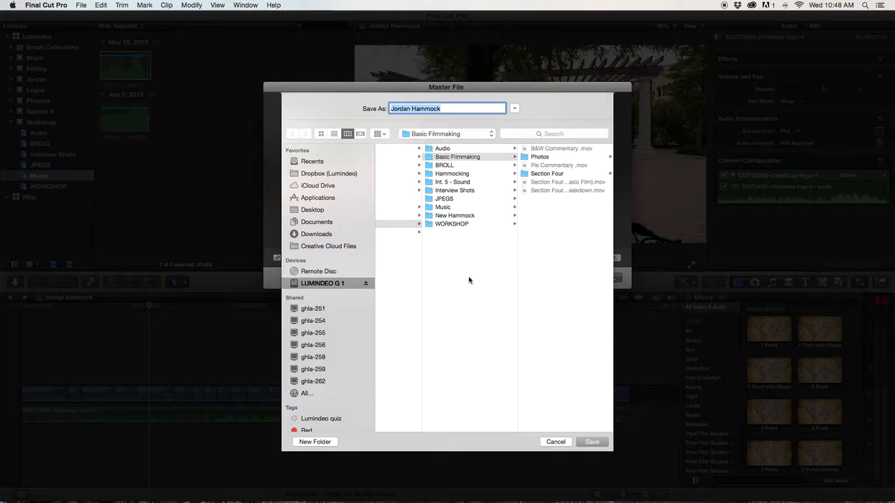
pyautogui.click(321, 212)
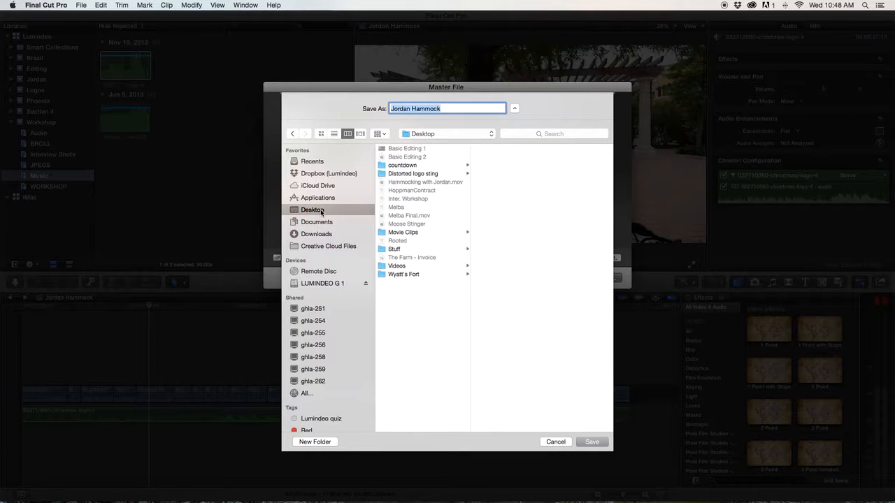
pyautogui.click(591, 443)
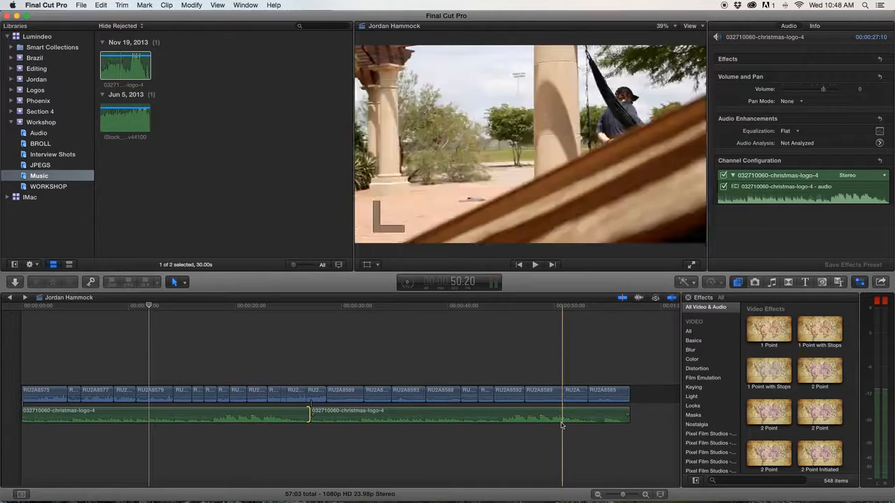